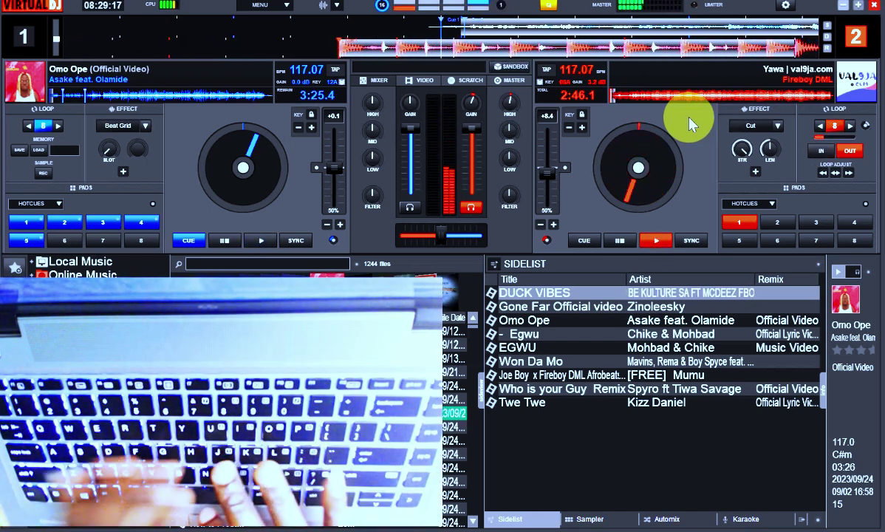
Step: Make deck 1, holding Omo Ope, the active deck while the Yawa loop keeps playing on deck 2
key("space")
key("space")
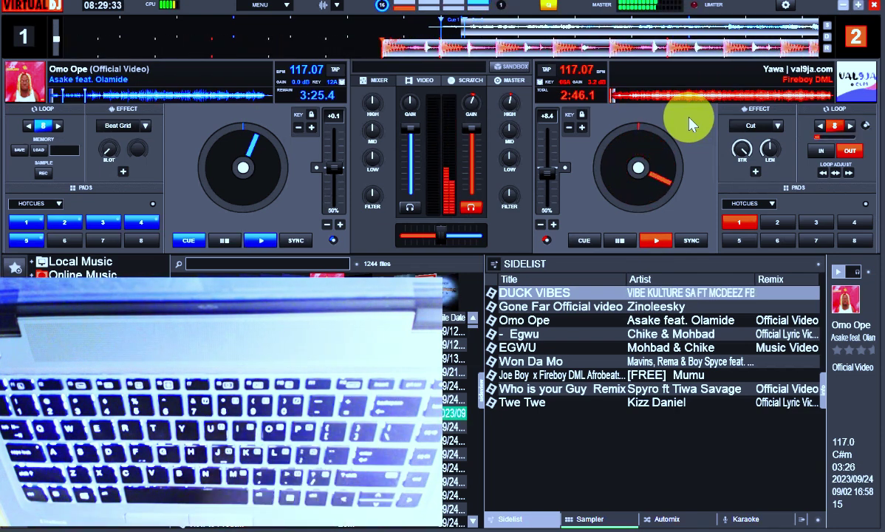
key("shift")
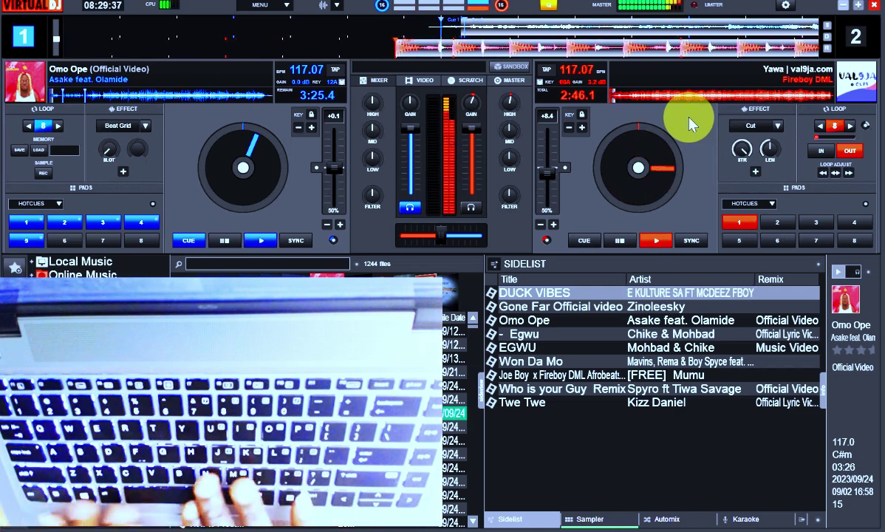
Step: Scratch the opening of Omo Ope back and forth around Cue 1 on deck 1 over the looping beat of deck 2
key("space")
key("b")
key("b")
key("b")
key("v")
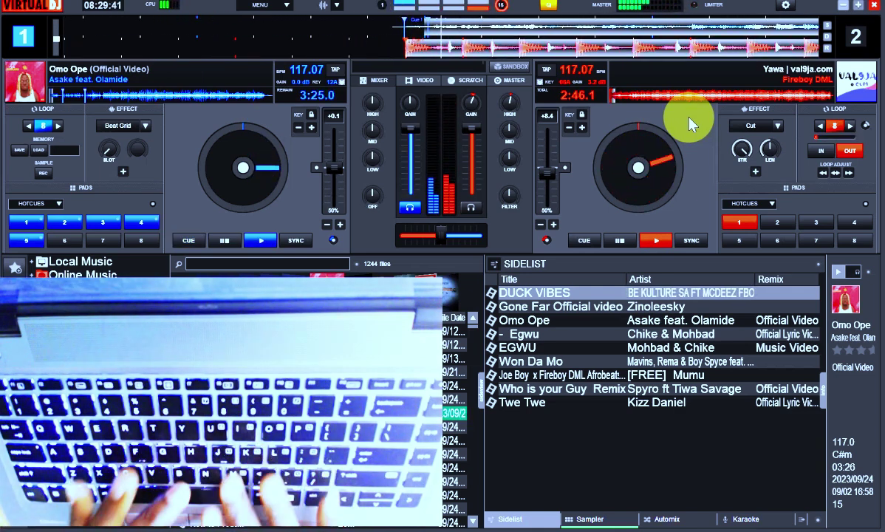
key("b")
key("b")
key("b")
key("b")
key("v")
key("v")
key("v")
key("v")
key("b")
key("v")
key("v")
key("b")
key("b")
key("b")
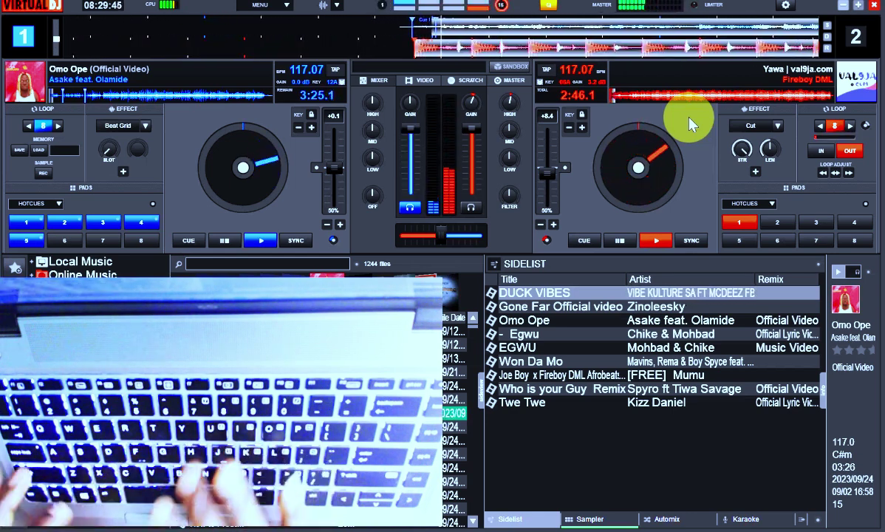
key("v")
key("v")
key("space")
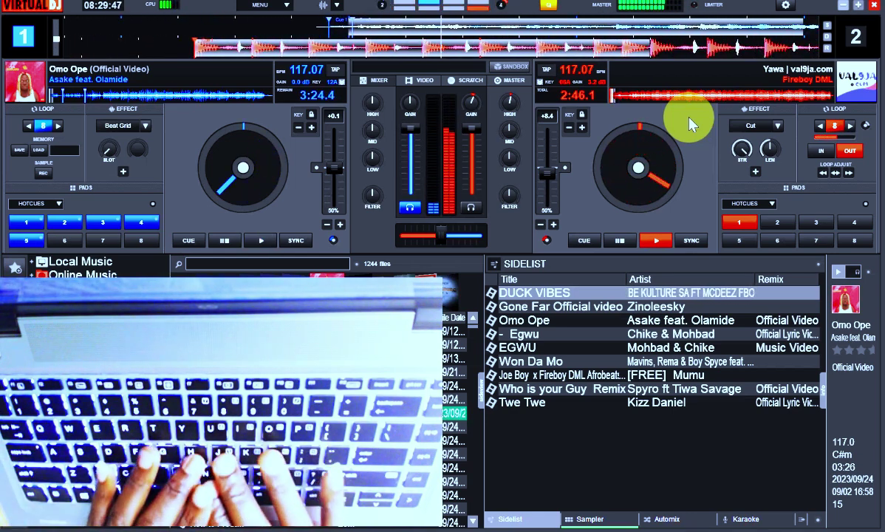
key("space")
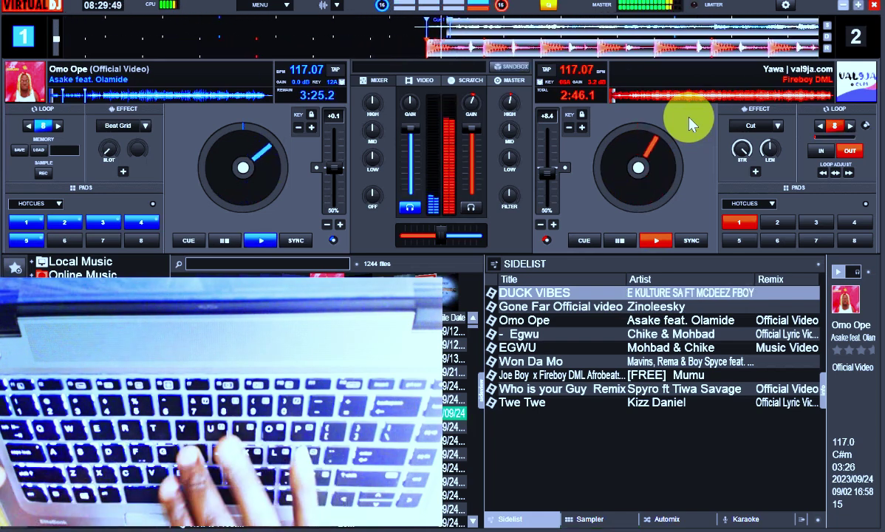
key("v")
key("b")
key("v")
key("v")
key("b")
key("v")
key("v")
key("v")
key("space")
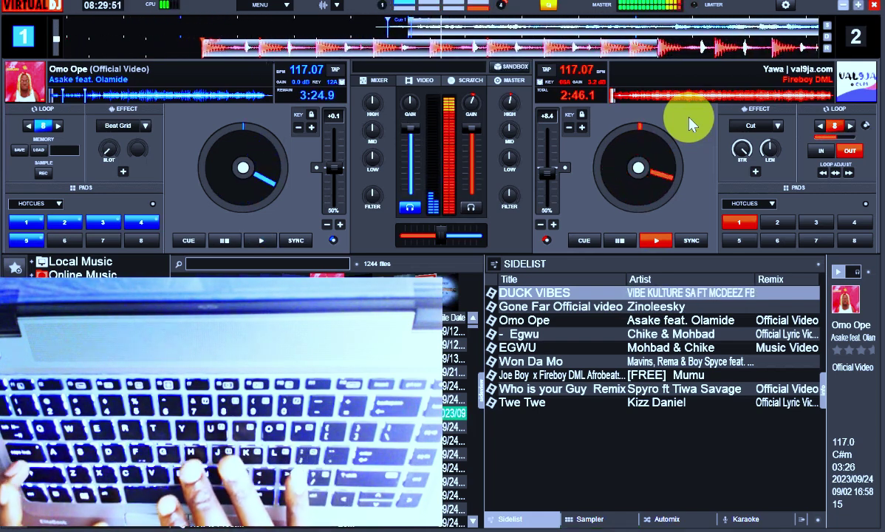
key("space")
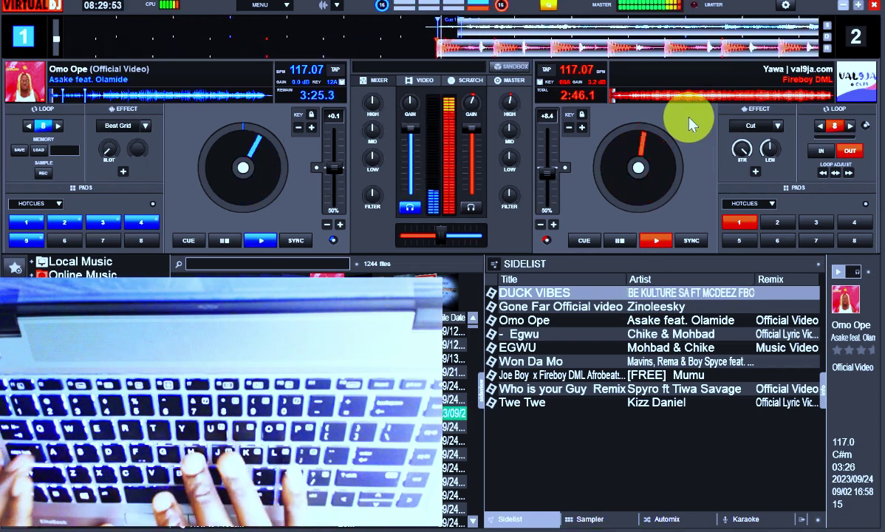
Step: Cut deck 1's volume fully down and back up while scratching just after Cue 1
key("space")
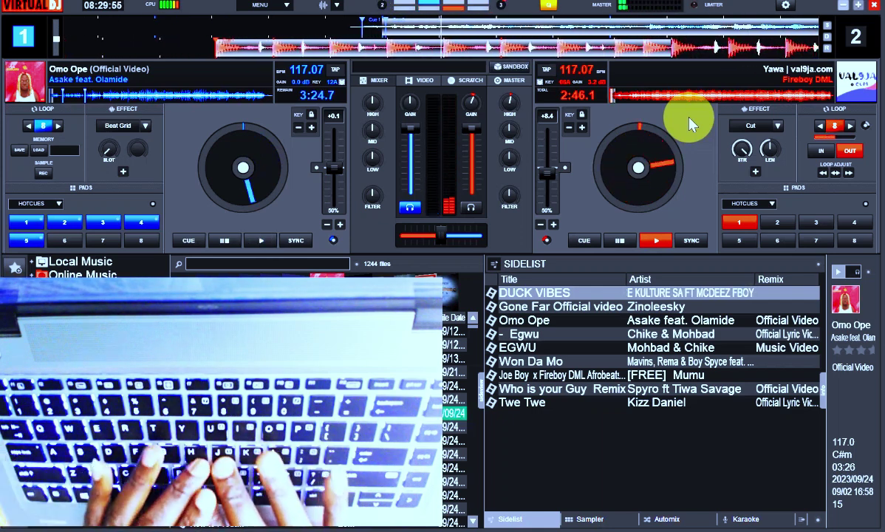
key("space")
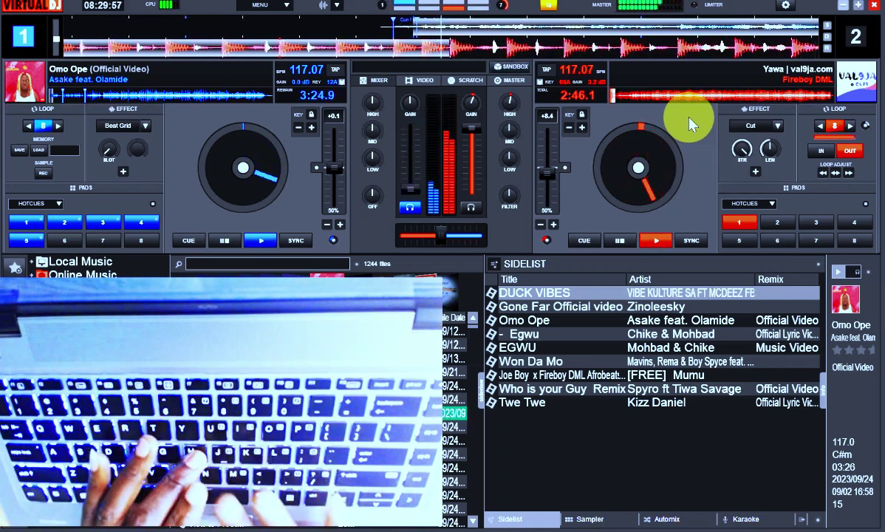
key("space")
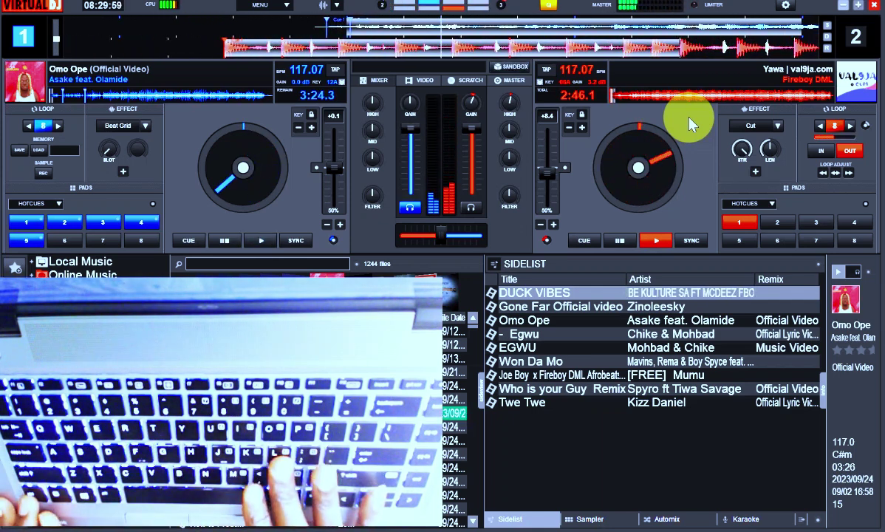
Step: Scratch short strokes right at Cue 1 of Omo Ope on deck 1
key("c")
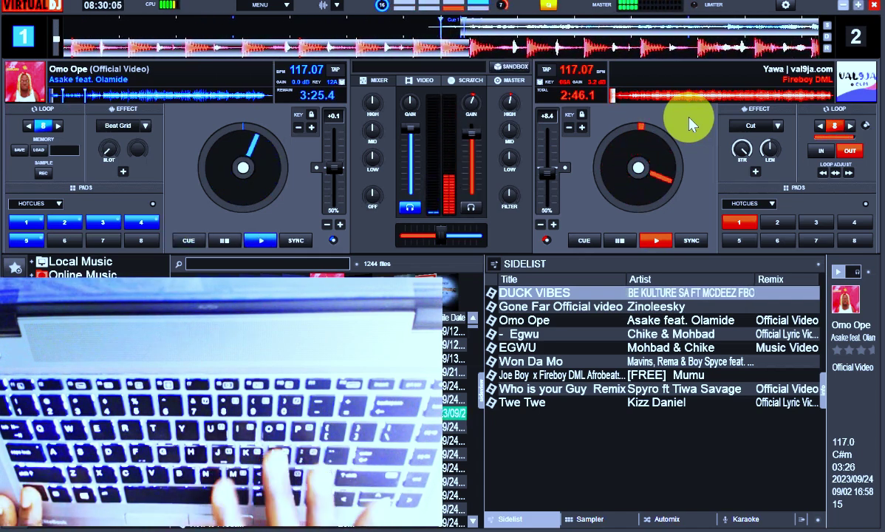
key("c")
key("c")
key("c")
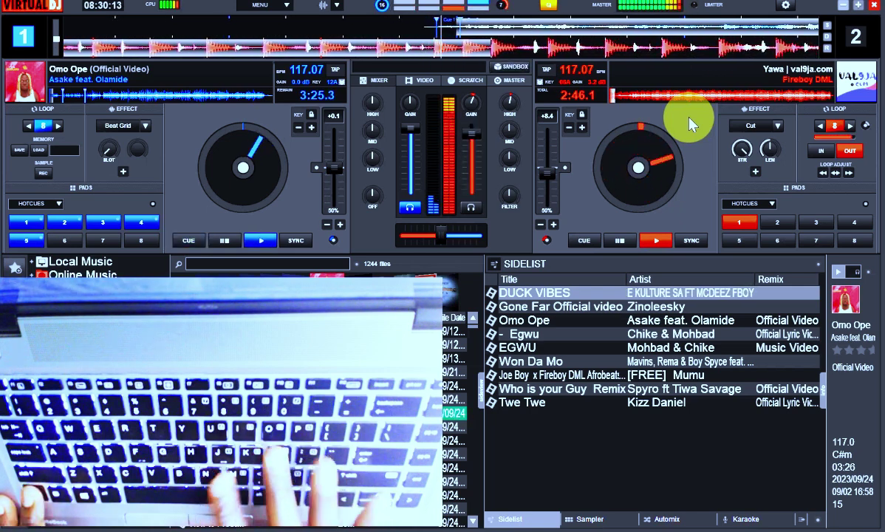
Step: Return deck 1 to its cue point and lower the volume faders of both decks to about a third
key("6")
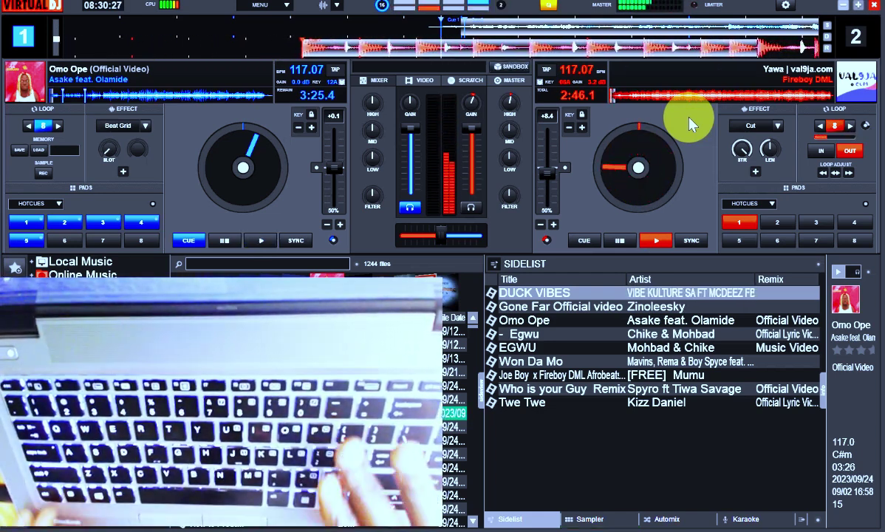
key("Return")
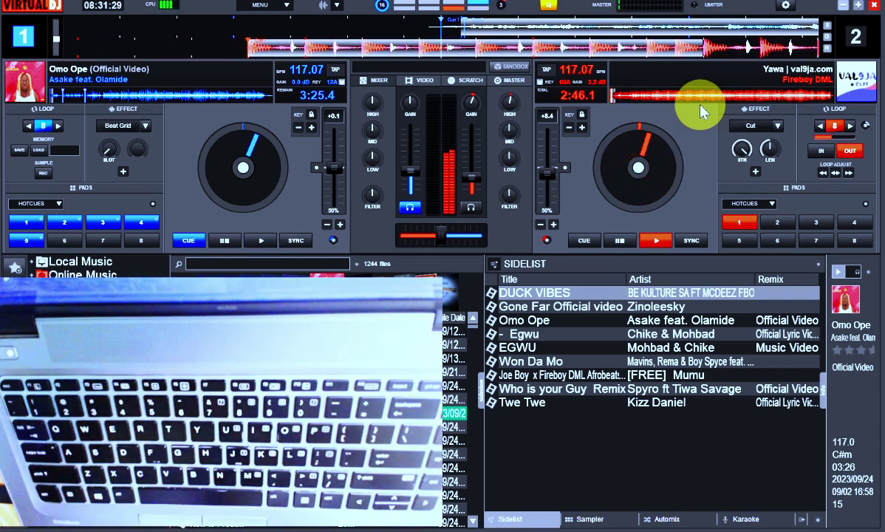
key("space")
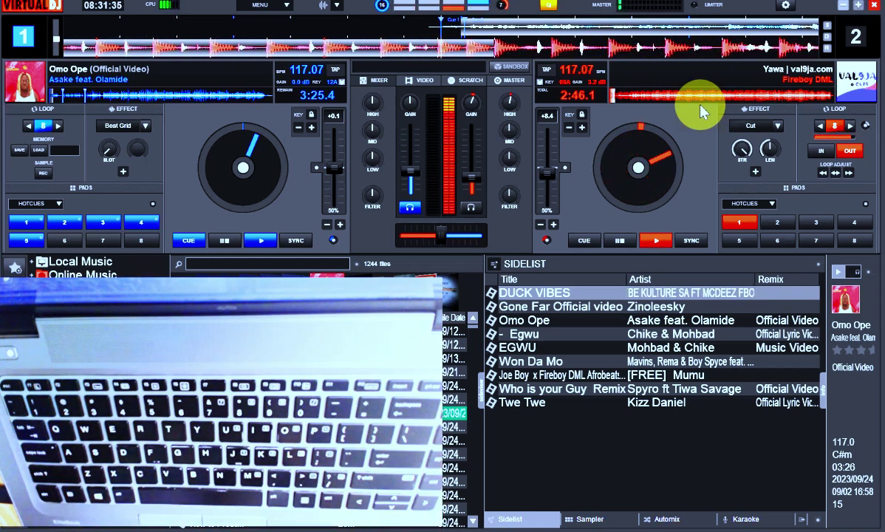
key("space")
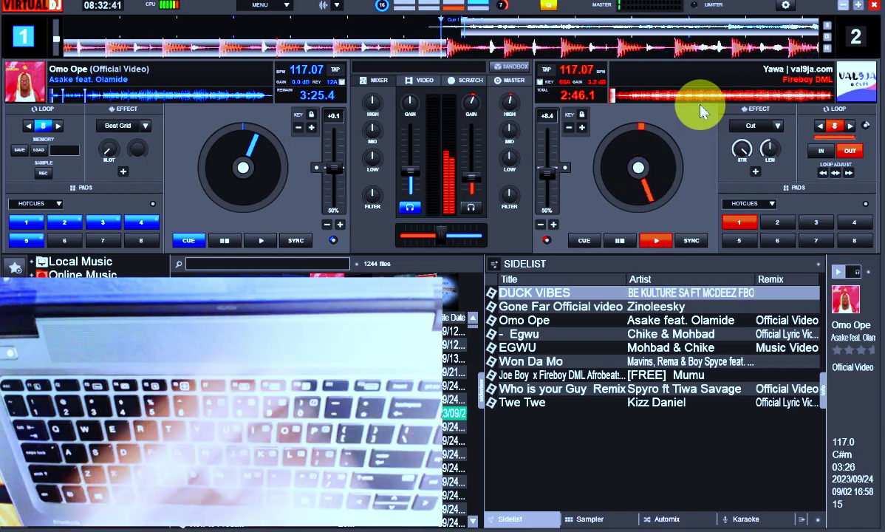
key("space")
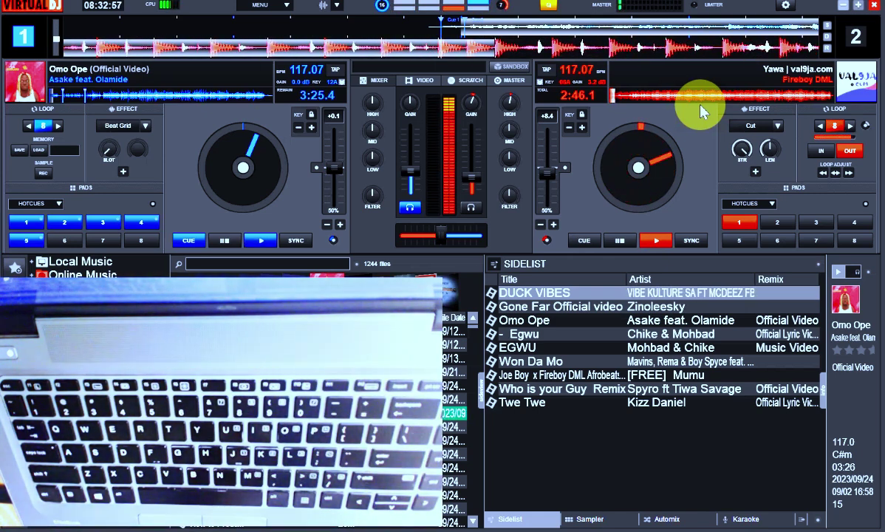
key("space")
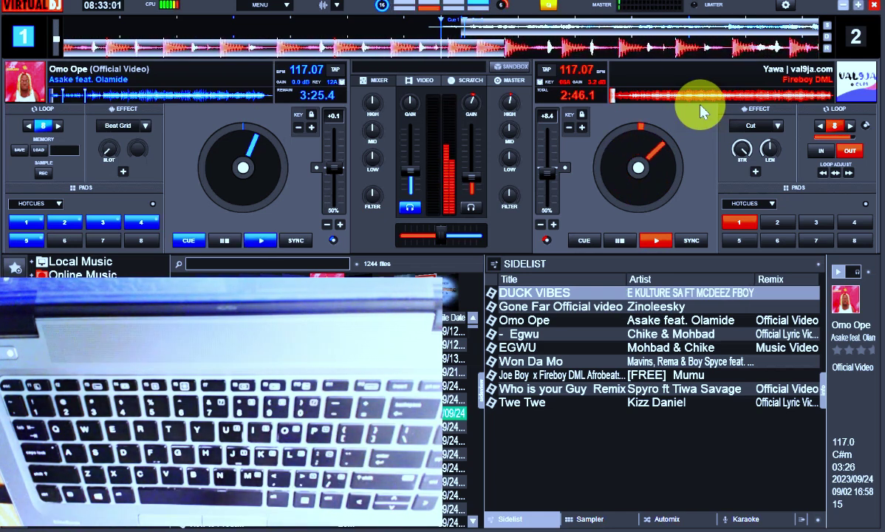
key("space")
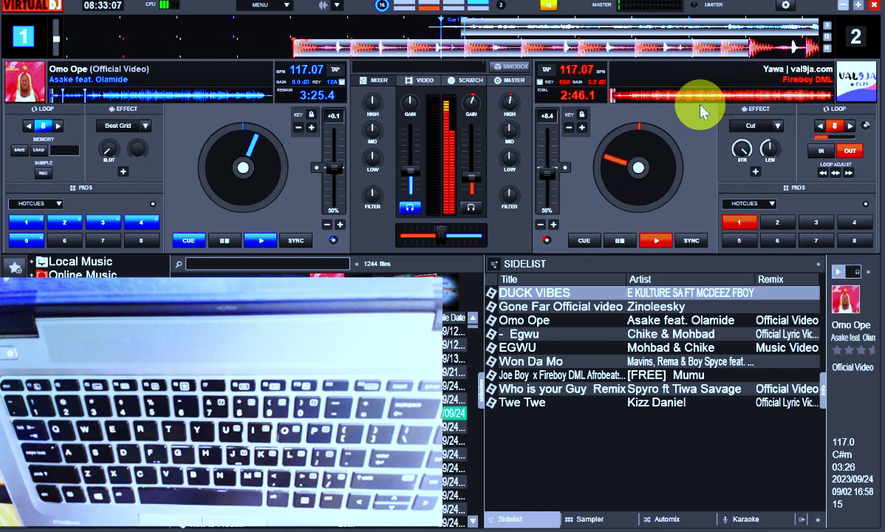
Step: Raise both decks to full volume and scratch the sound at Cue 1 on deck 1 over the loop
key("space")
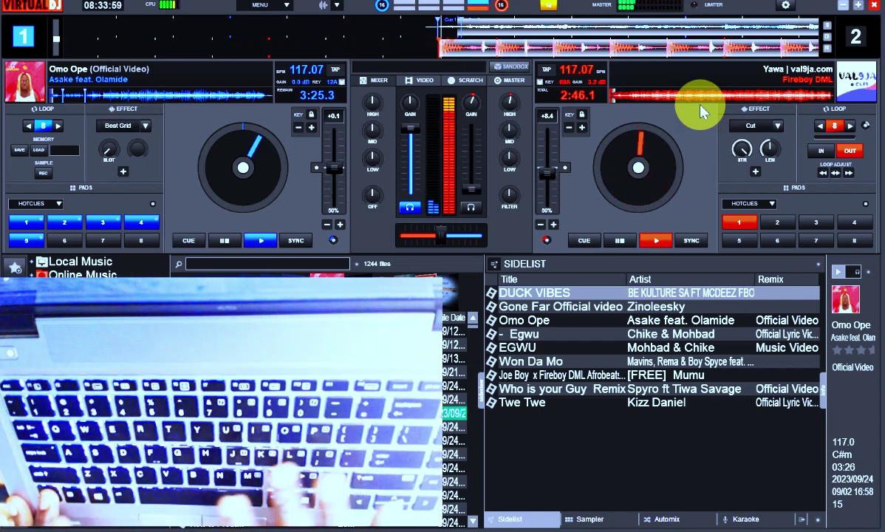
key("space")
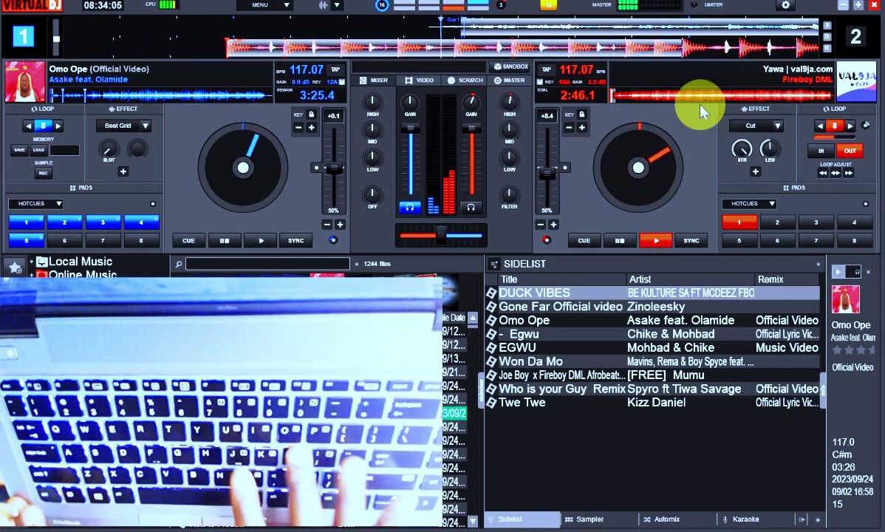
key("n")
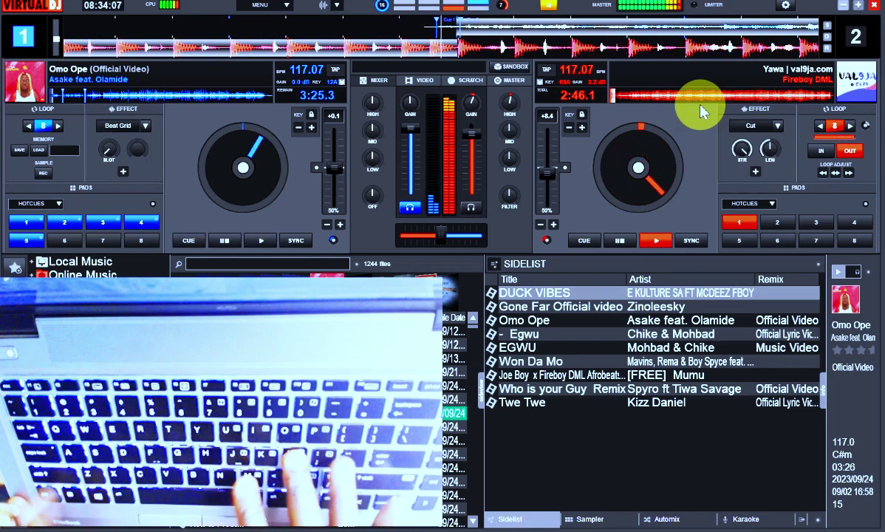
key("n")
key("c")
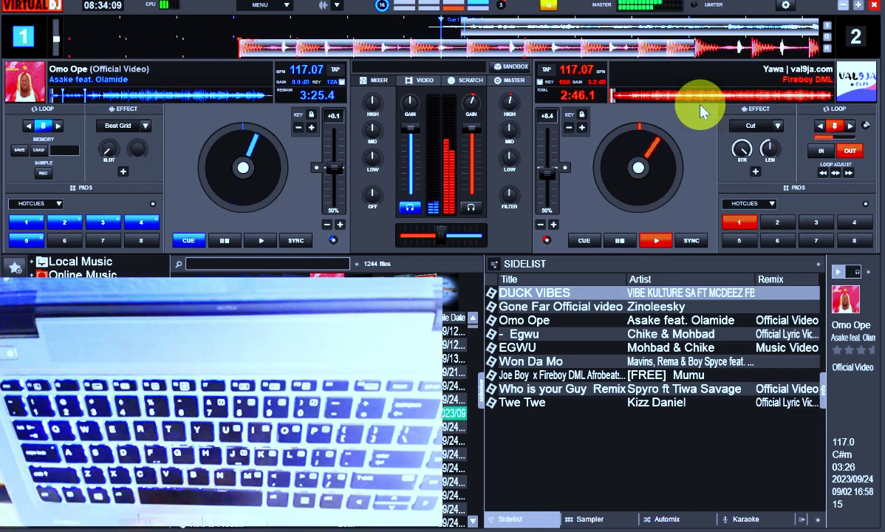
Step: Perform a fader-cut scratch on deck 1, chopping its volume in and out over the start of Omo Ope
key("c")
key("c")
key("c")
key("c")
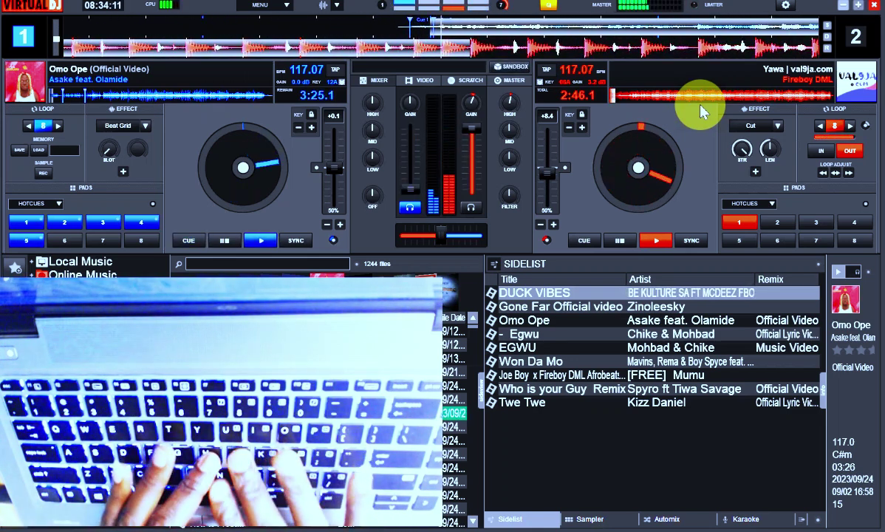
key("c")
key("c")
key("c")
key("c")
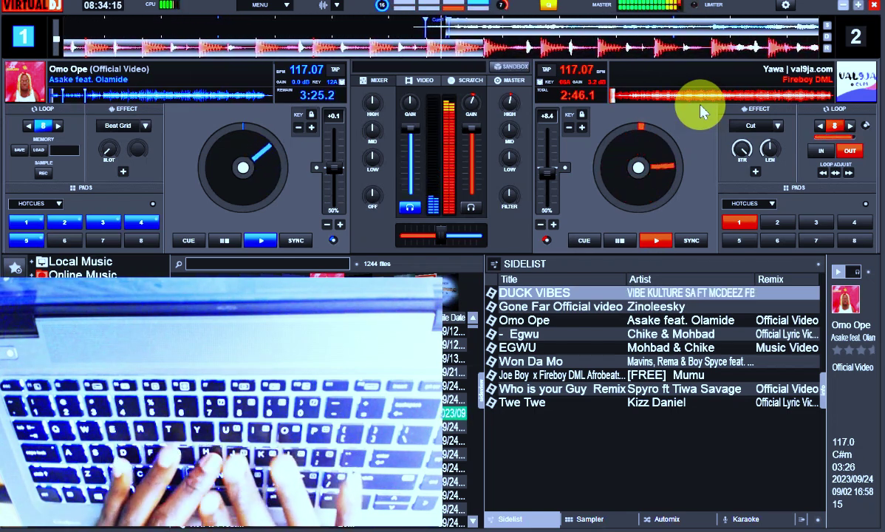
key("c")
Step: Scratch deck 1 with longer forward strokes, reaching about three seconds past Cue 1 in Omo Ope
key("space")
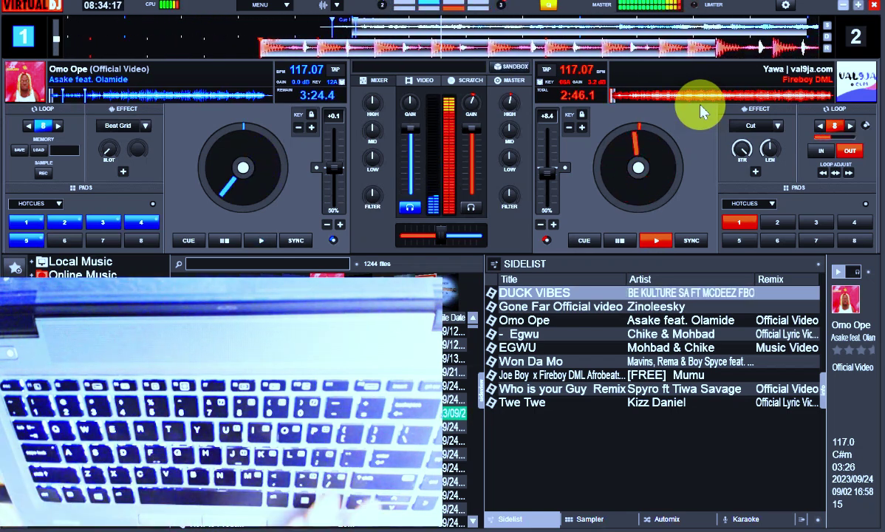
key("space")
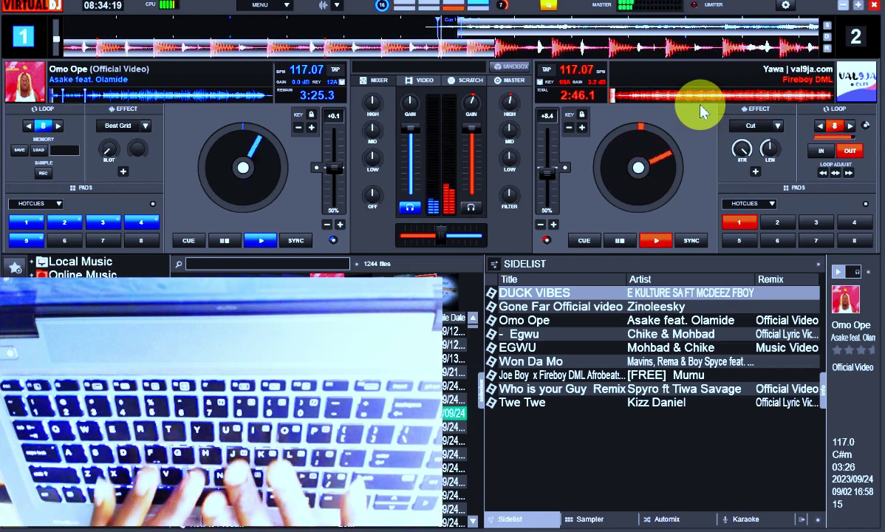
key("j")
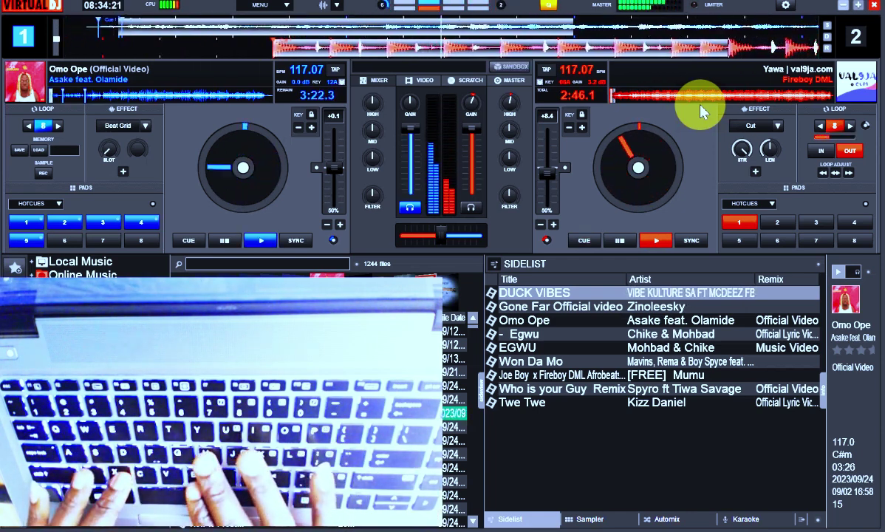
key("1")
key("1")
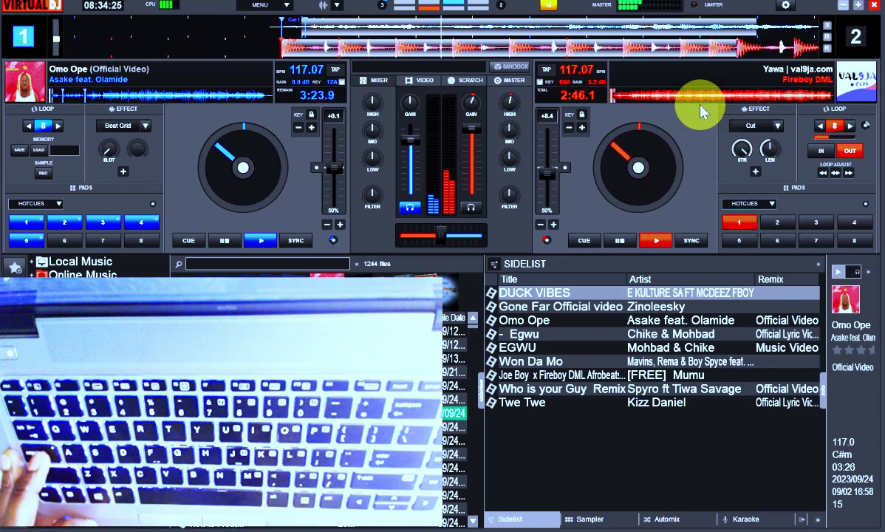
Step: Switch the active deck and headphone monitoring from deck 1 to deck 2
key("Caps_Lock")
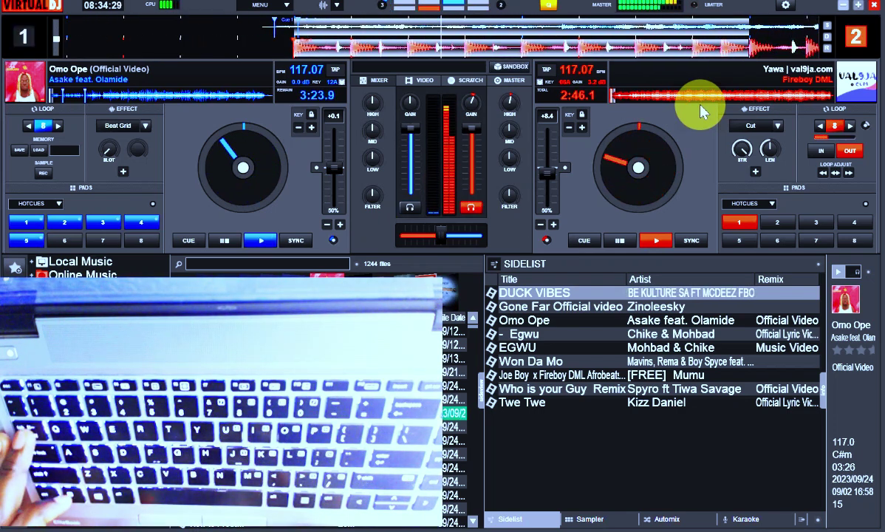
key("Tab")
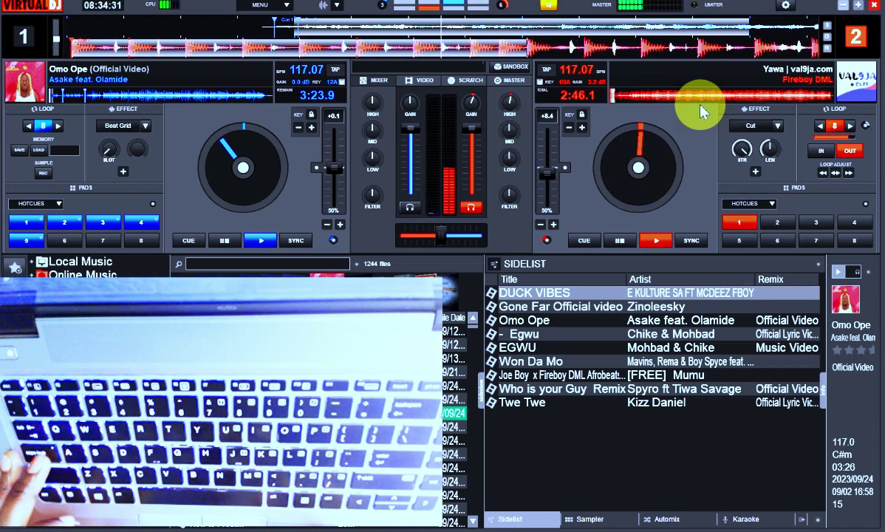
key("Caps_Lock")
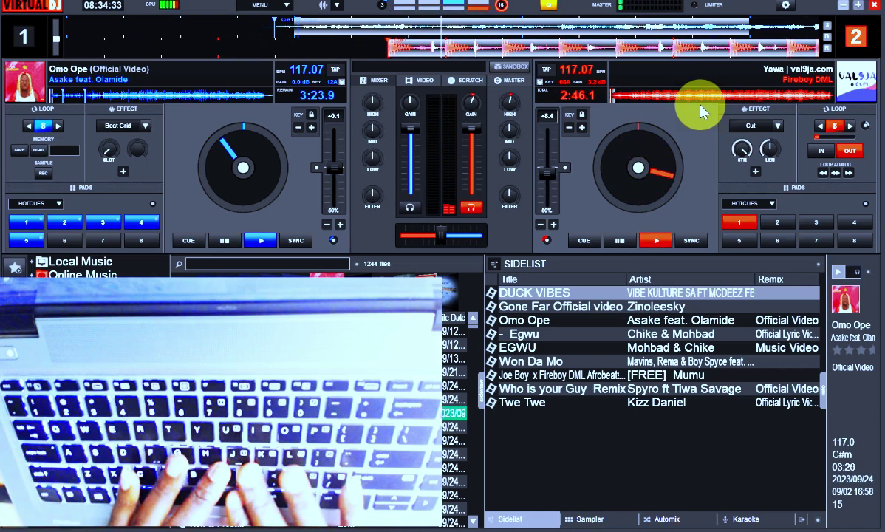
key("j")
key("j")
key("Caps_Lock")
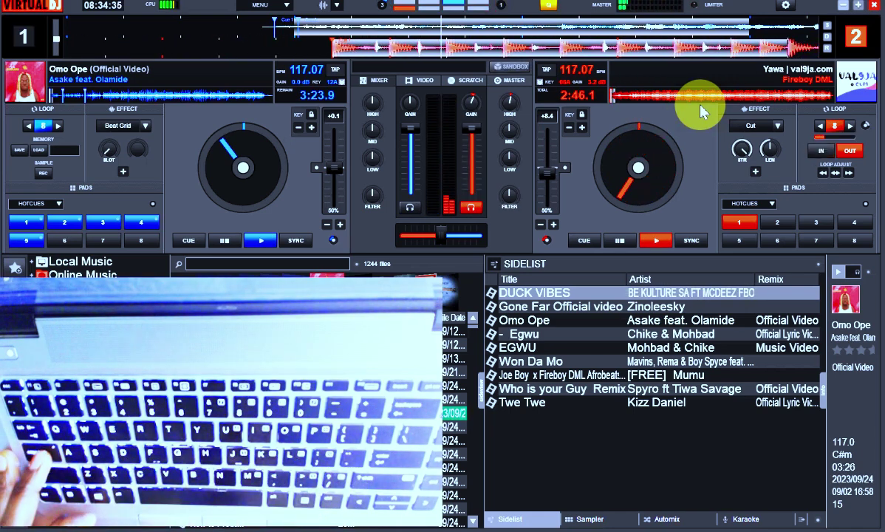